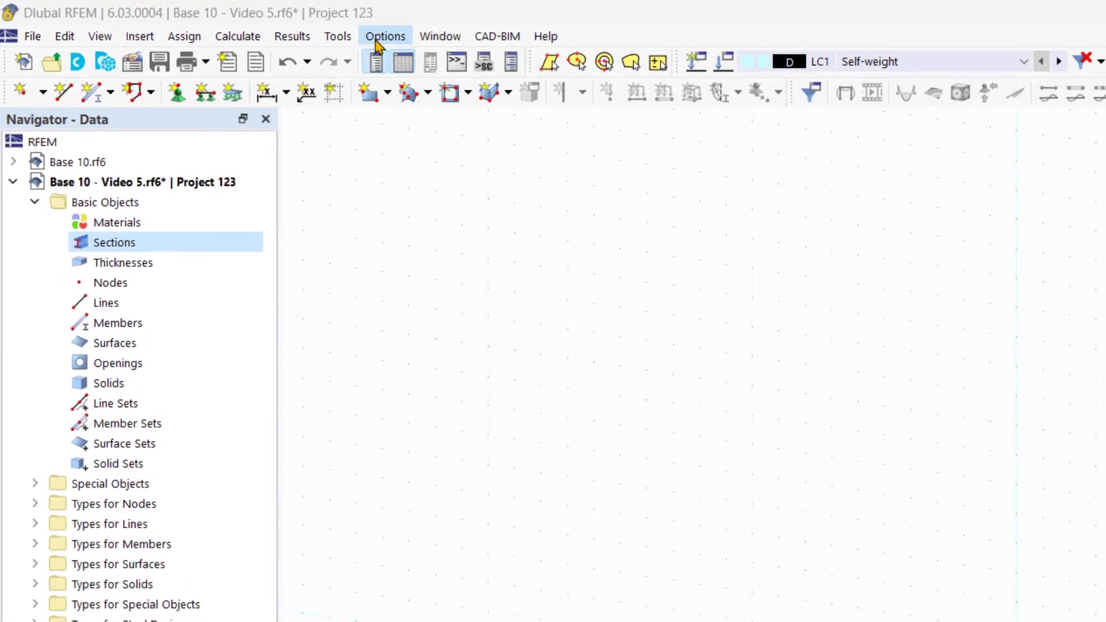
Step: Load the white background preset in the display properties
{"action": "left_click", "coordinate": [377, 38]}
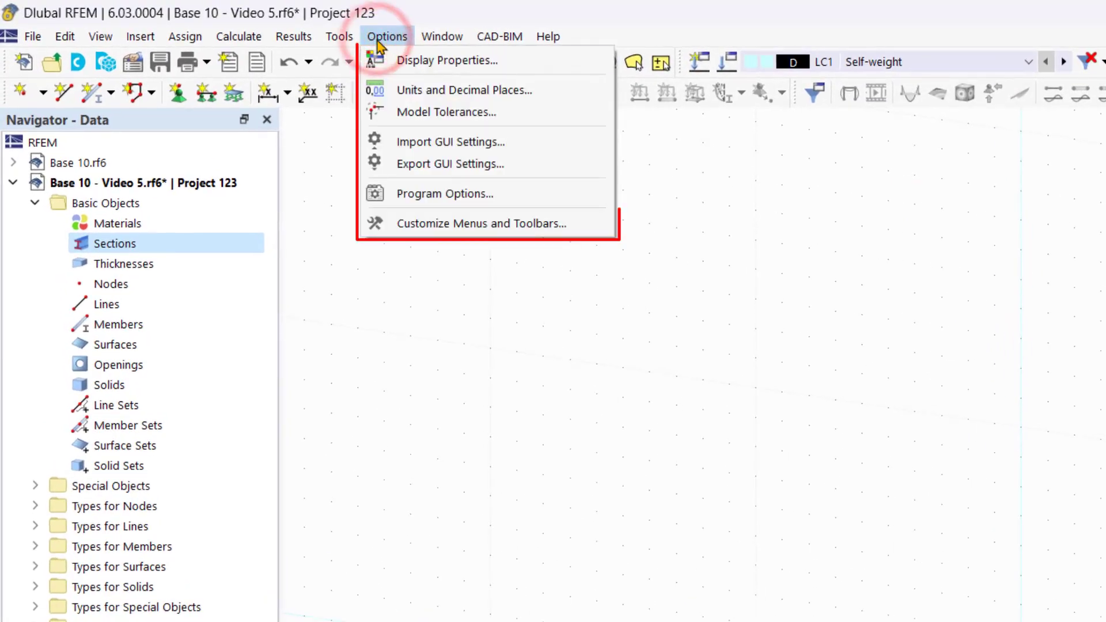
{"action": "left_click", "coordinate": [437, 60]}
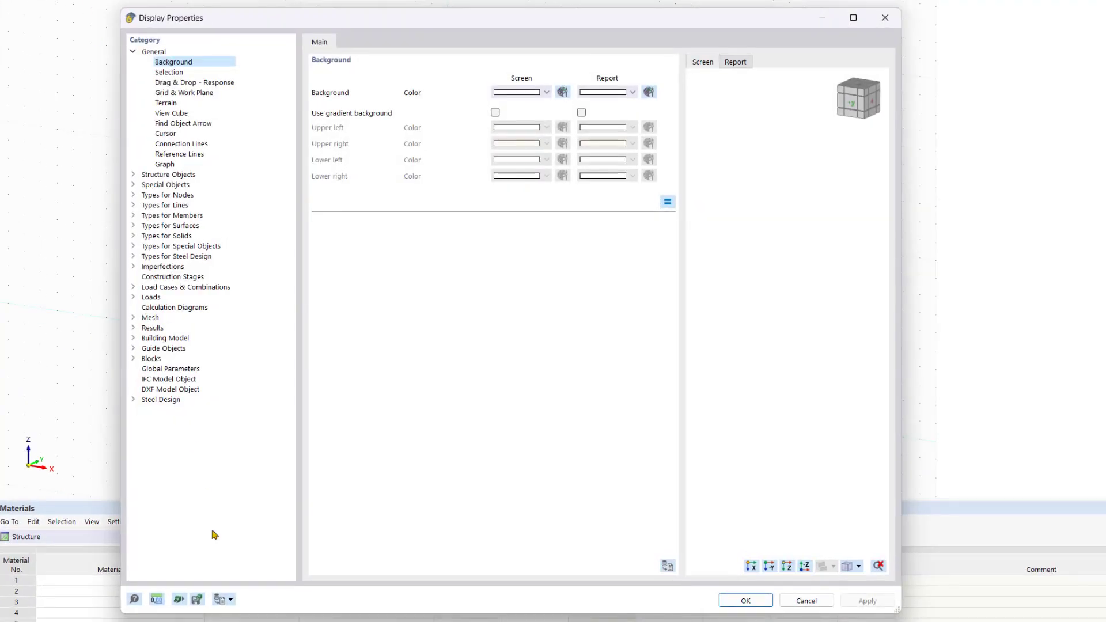
{"action": "left_click", "coordinate": [231, 600]}
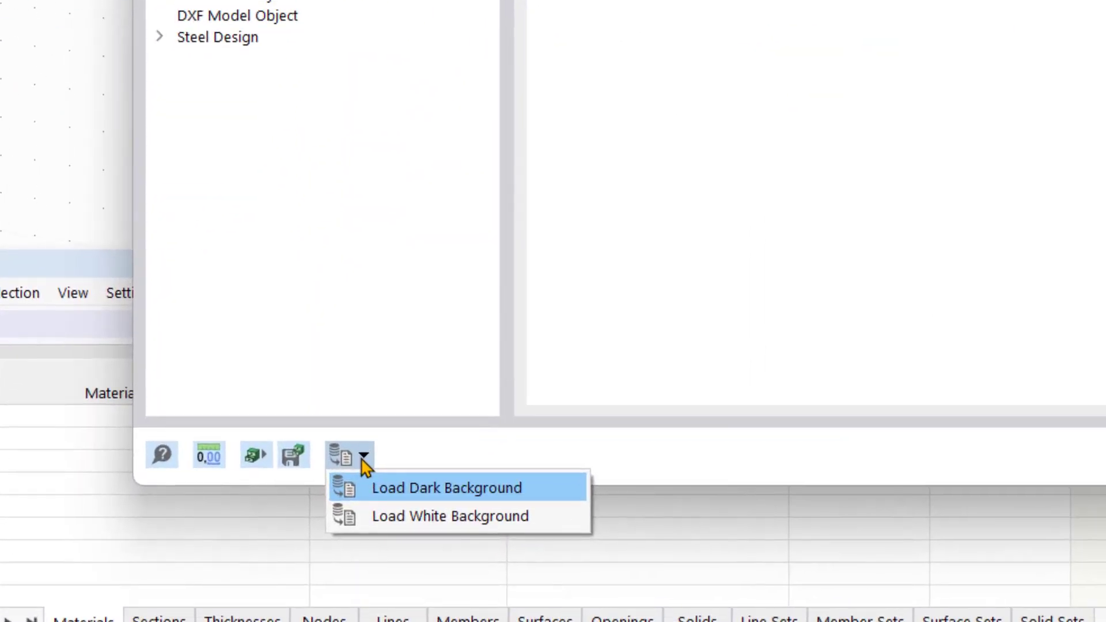
{"action": "key", "text": "Down"}
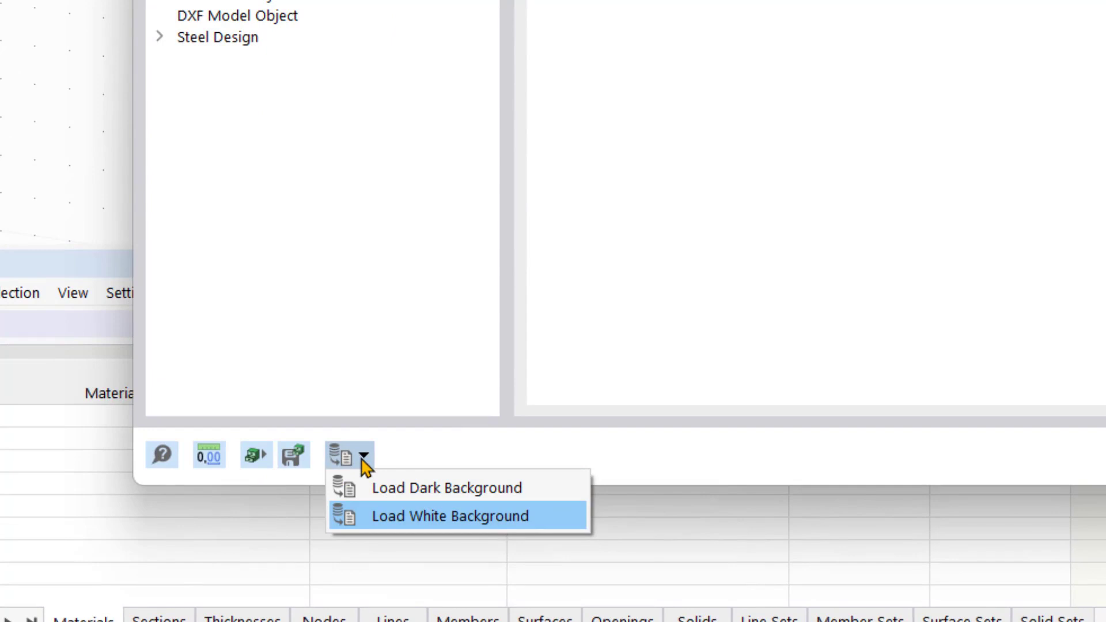
{"action": "key", "text": "Return"}
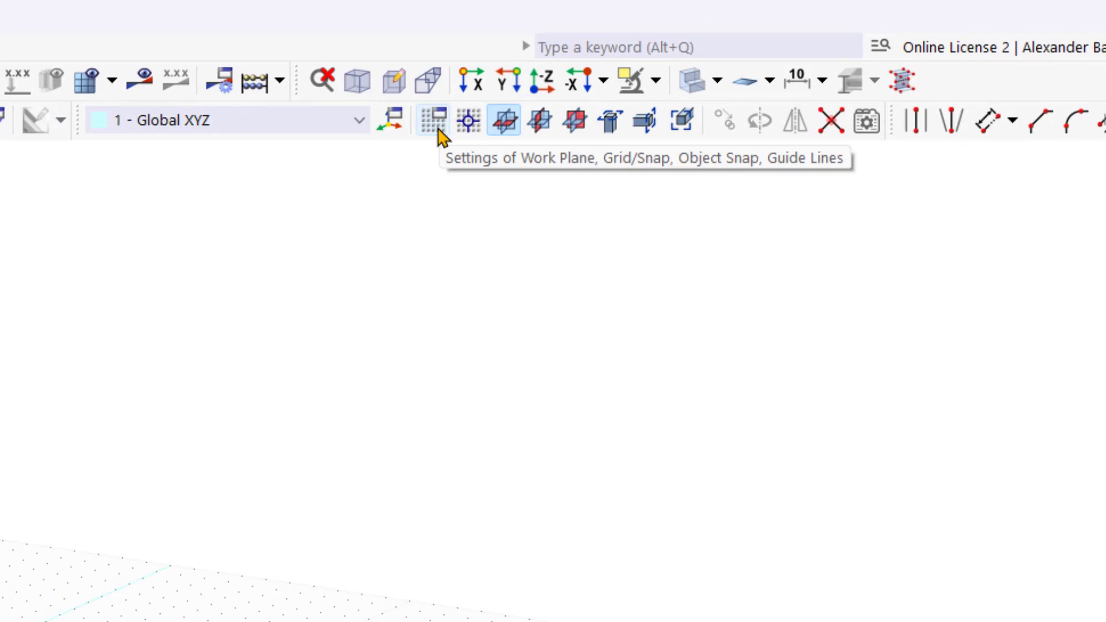
Step: Set the work plane orientation to XZ with 50 grid points in each positive and negative direction
{"action": "left_click", "coordinate": [435, 122]}
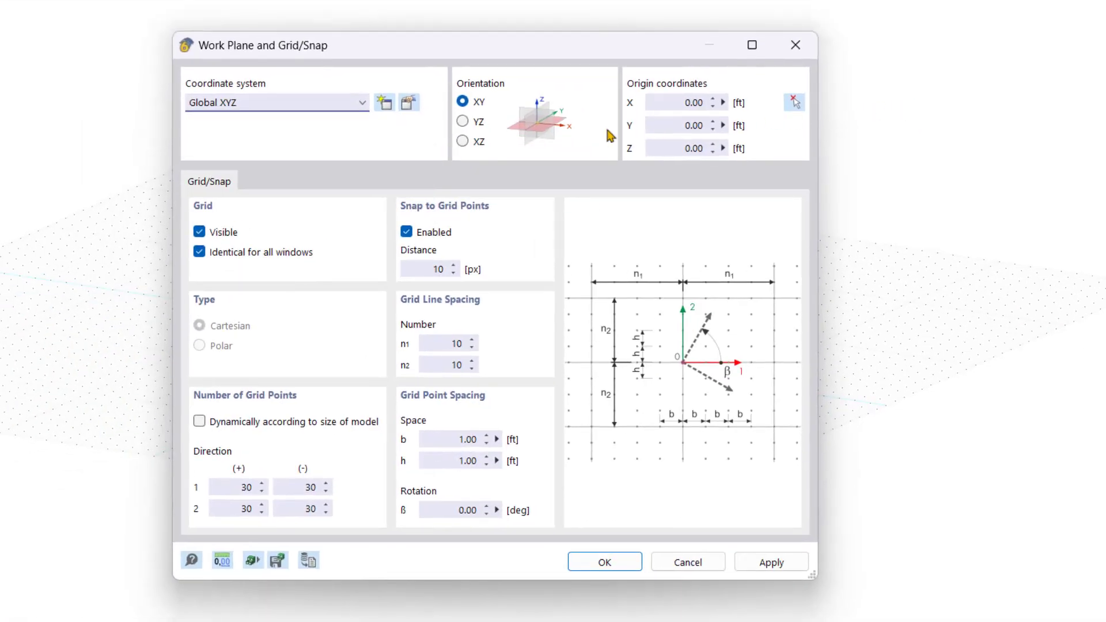
{"action": "left_click", "coordinate": [462, 141]}
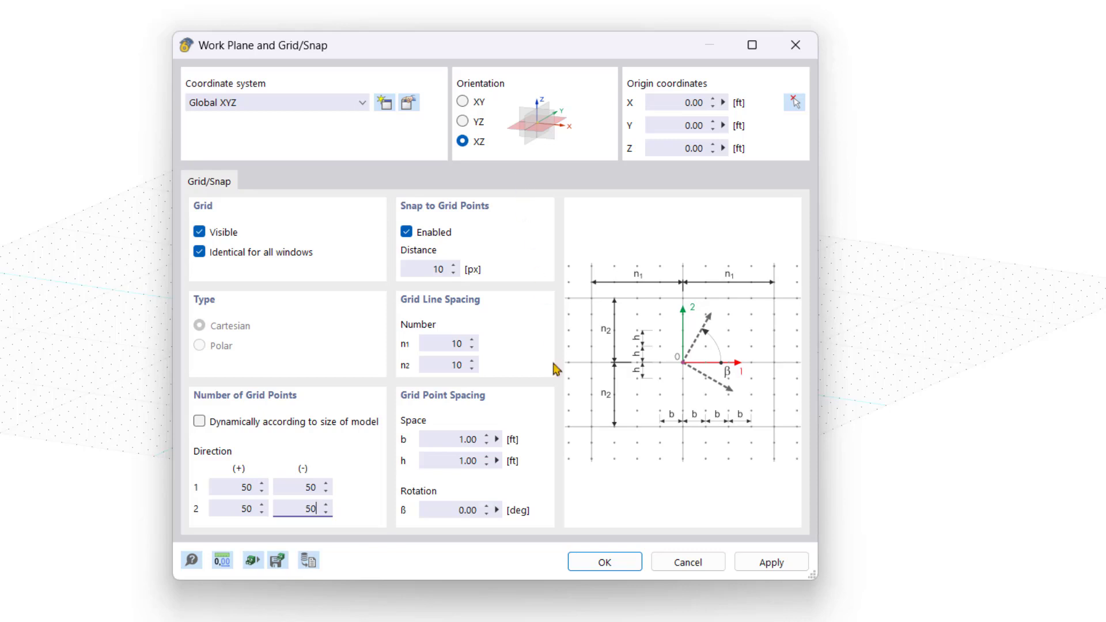
{"action": "left_click", "coordinate": [594, 561]}
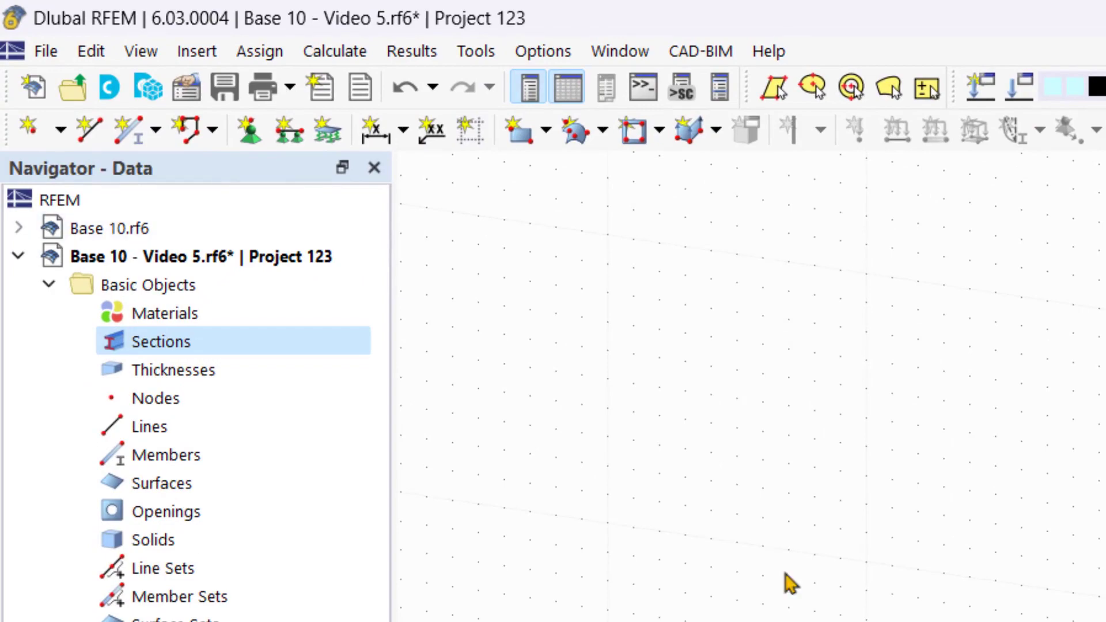
Step: Create one node at the coordinate origin and a second at X 0, Y 0, Z 14.5 ft
{"action": "left_click", "coordinate": [34, 130]}
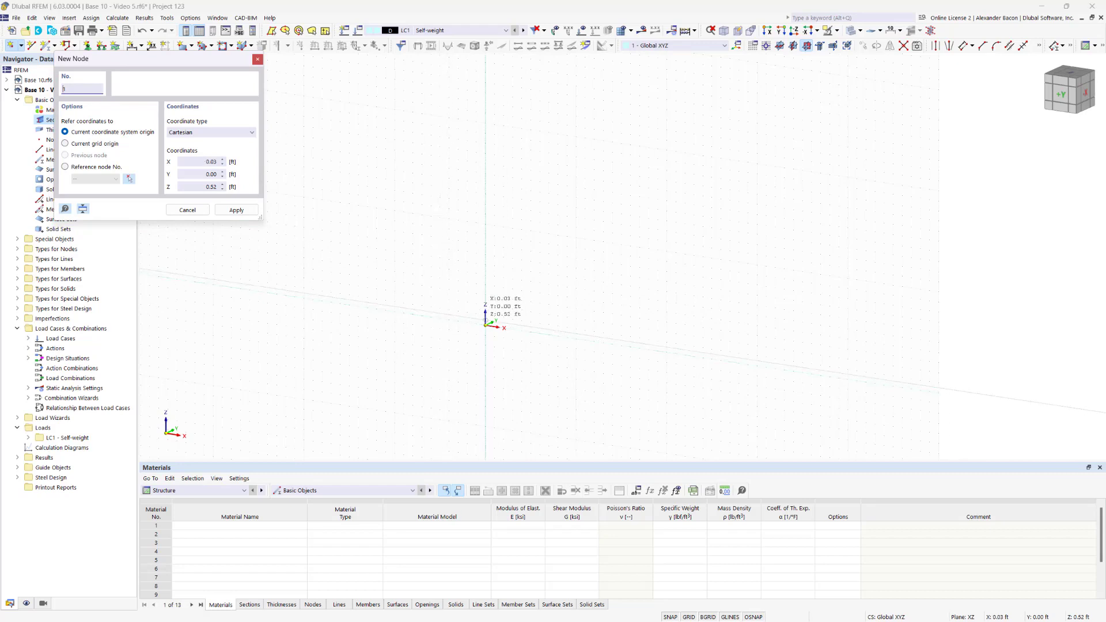
{"action": "left_click", "coordinate": [485, 325]}
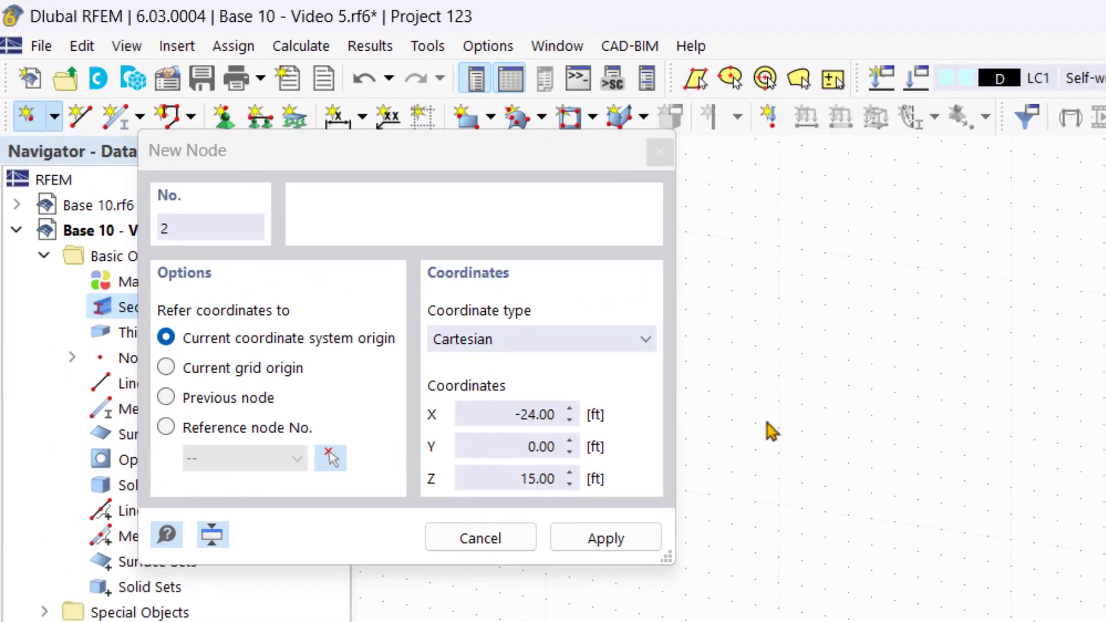
{"action": "left_click", "coordinate": [479, 417]}
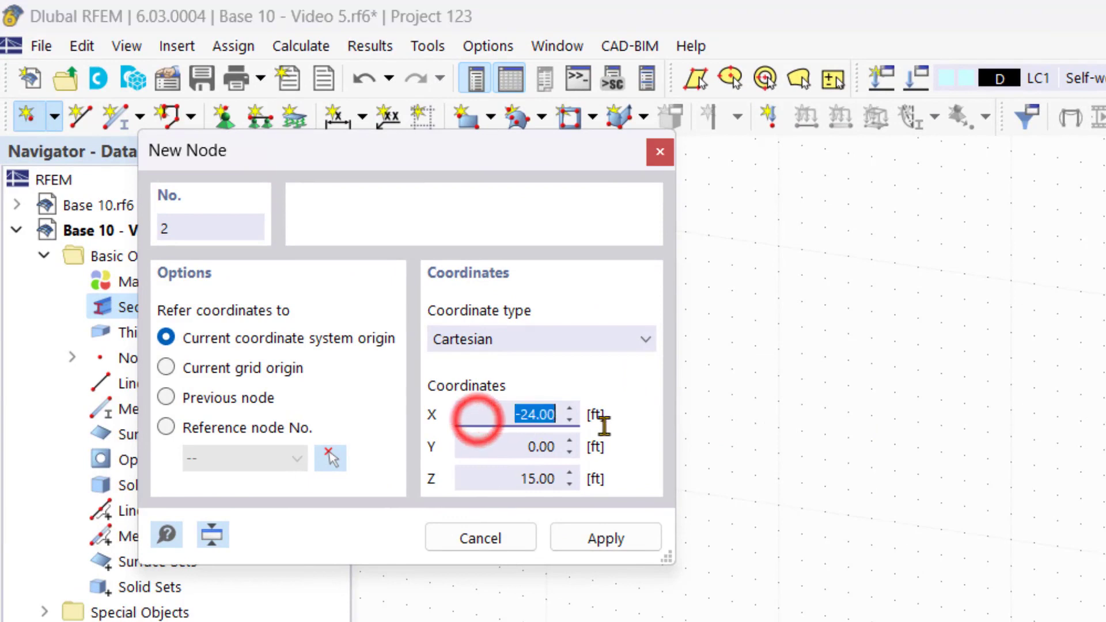
{"action": "type", "text": "0"}
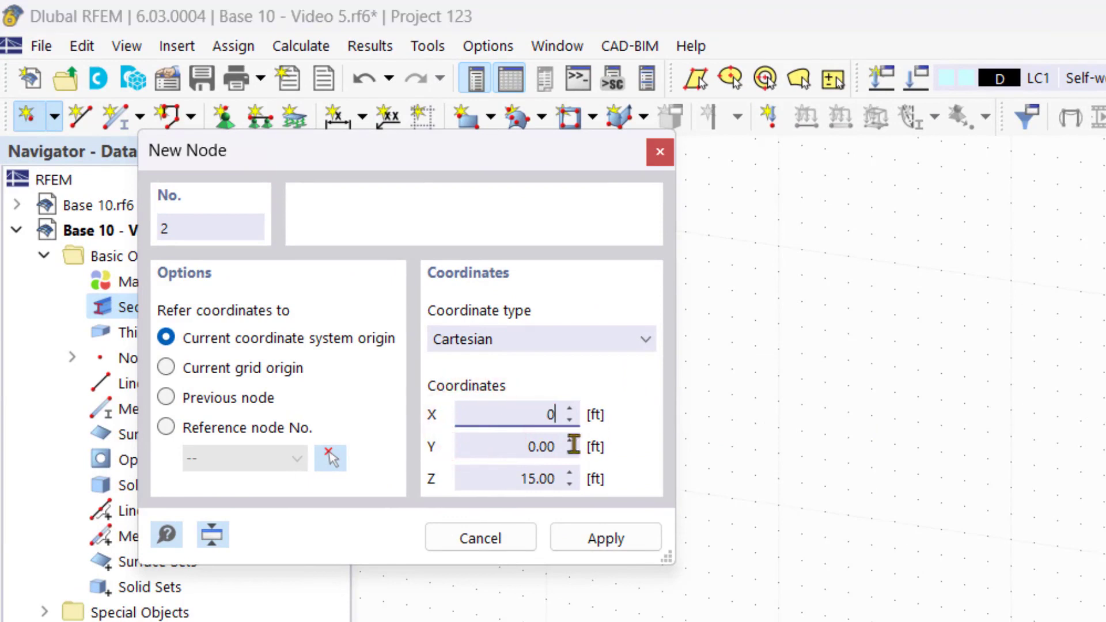
{"action": "left_click", "coordinate": [522, 478]}
{"action": "type", "text": "14.5"}
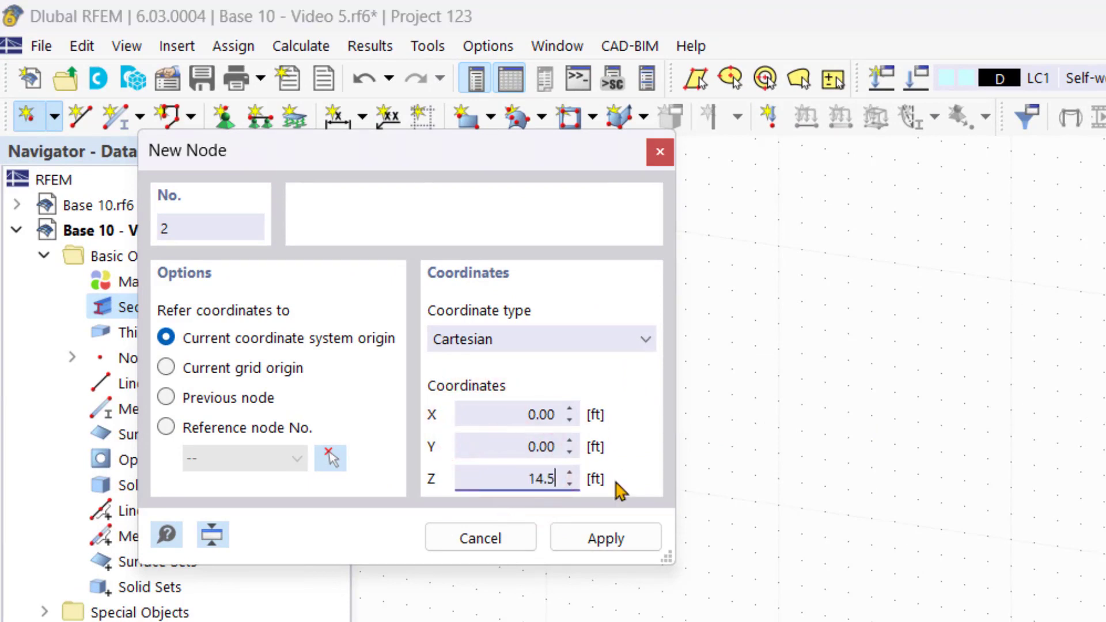
{"action": "key", "text": "Return"}
{"action": "right_click", "coordinate": [1025, 519]}
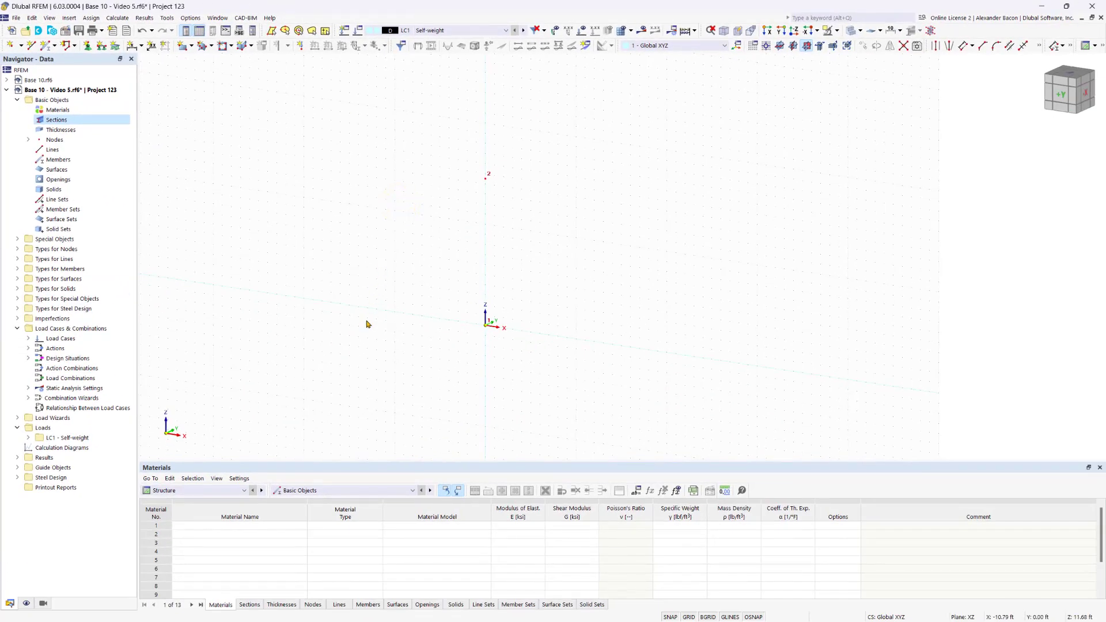
Step: Start defining a new member with Beam as the member type
{"action": "double_click", "coordinate": [47, 49]}
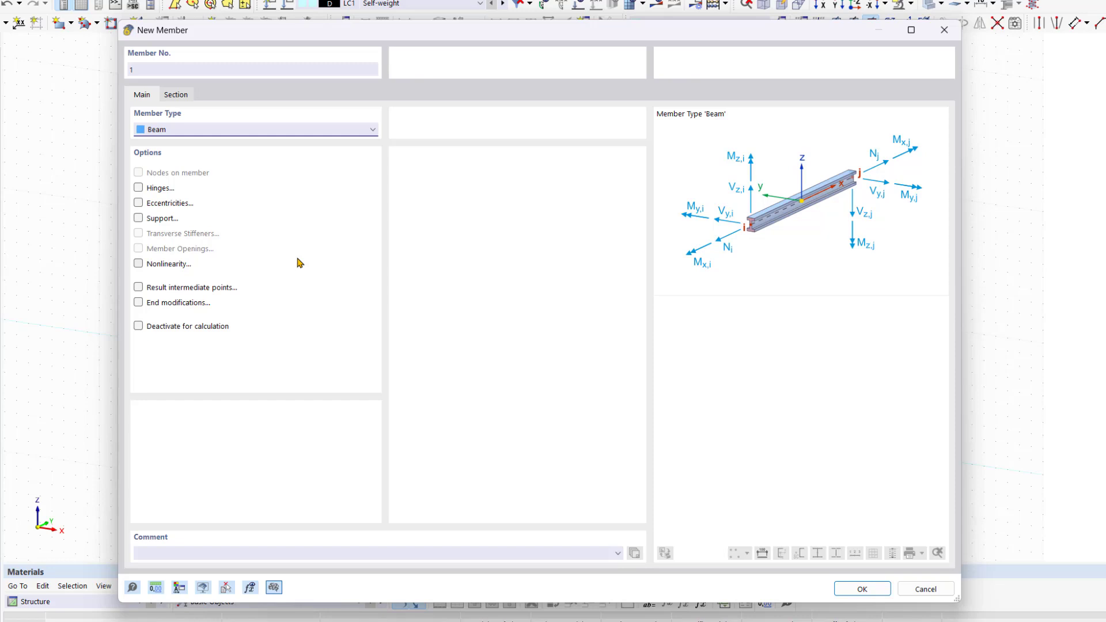
{"action": "left_click", "coordinate": [211, 132]}
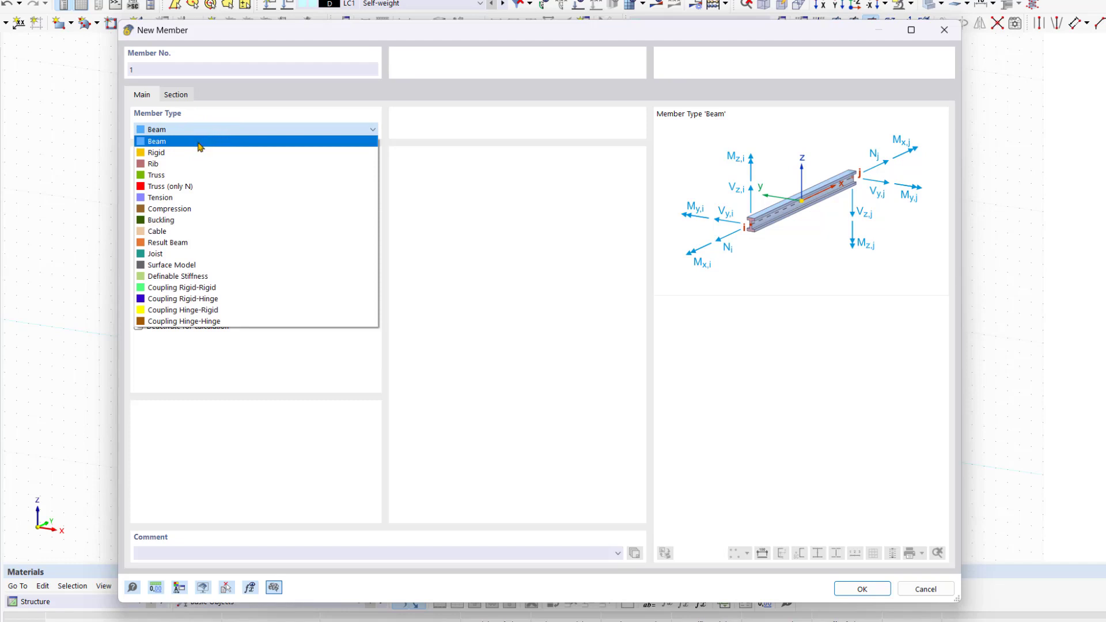
{"action": "left_click", "coordinate": [197, 142]}
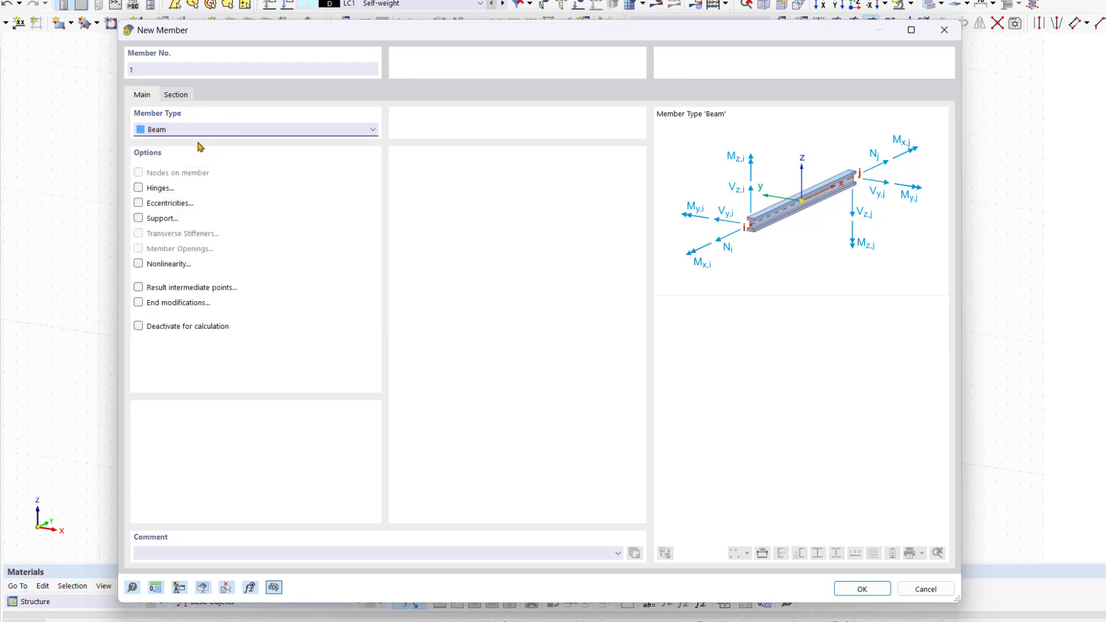
{"action": "left_click", "coordinate": [242, 132]}
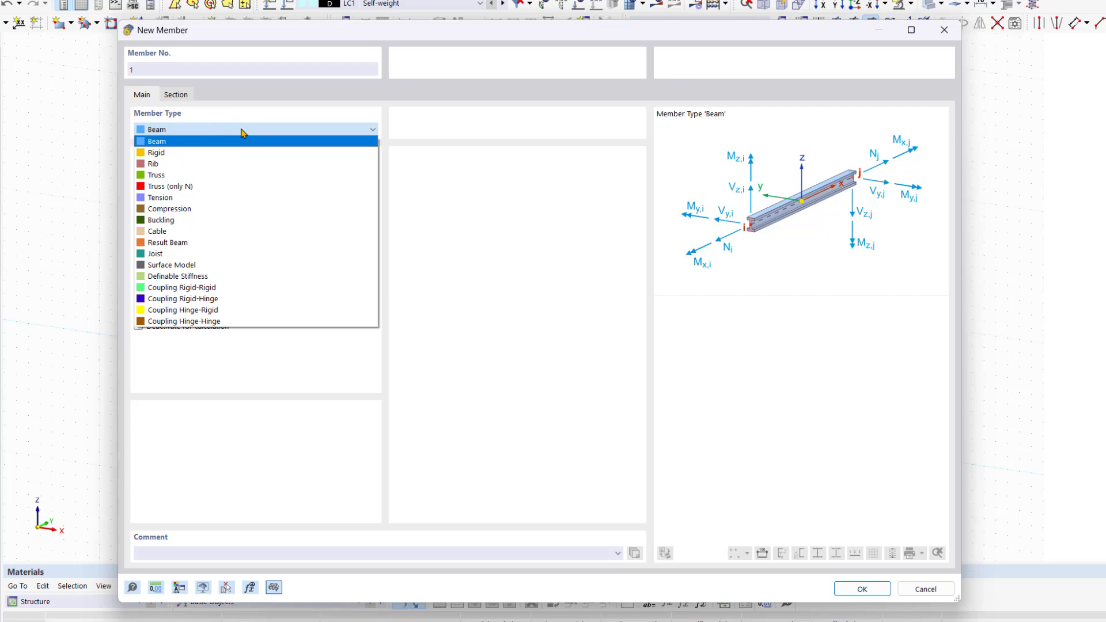
{"action": "left_click", "coordinate": [469, 205]}
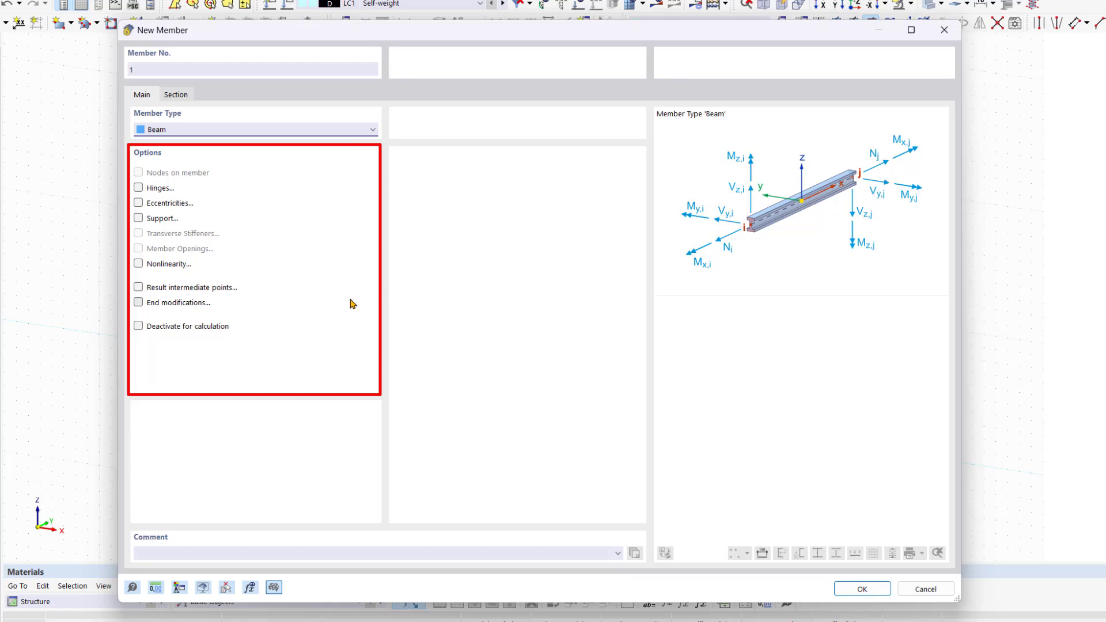
Step: Keep the member's section distribution uniform and open the library of standardized steel I-sections for the member start
{"action": "left_click", "coordinate": [183, 98]}
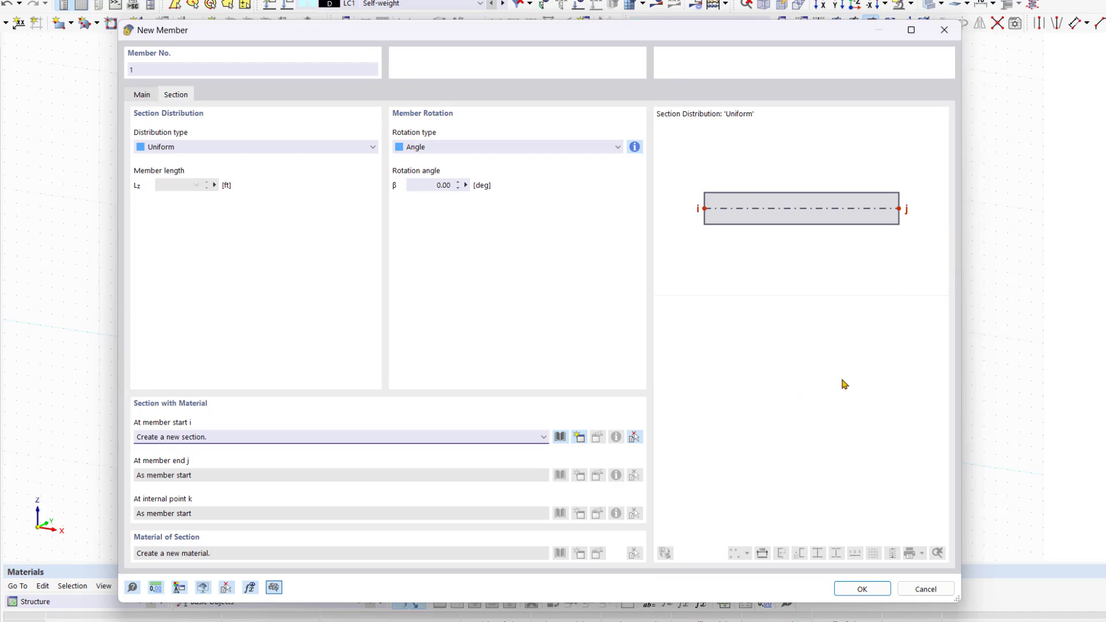
{"action": "left_click", "coordinate": [301, 147]}
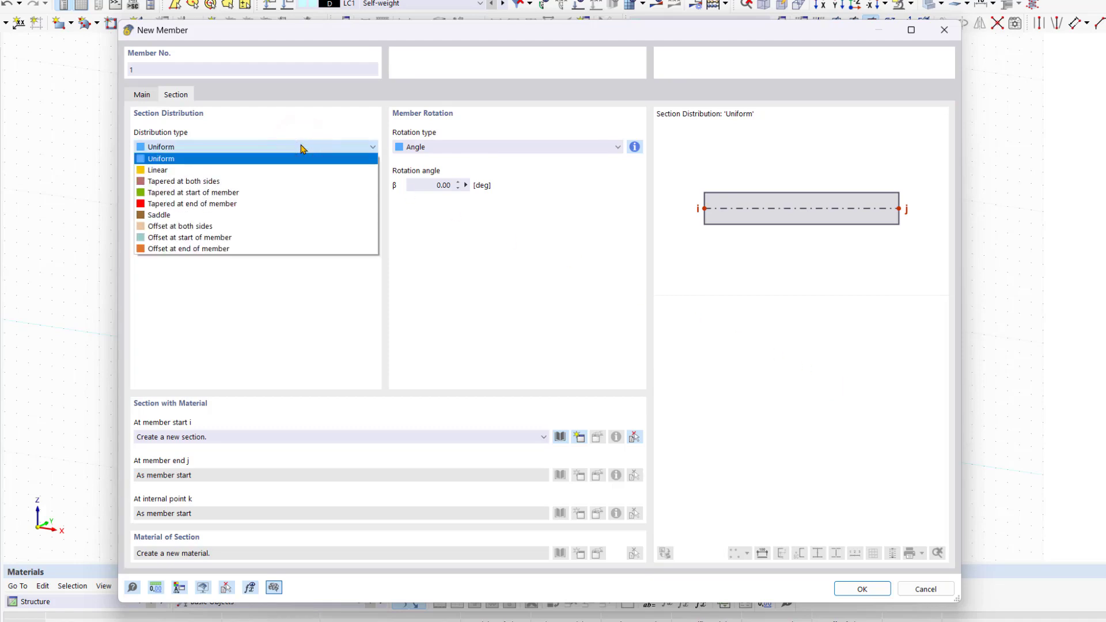
{"action": "left_click", "coordinate": [302, 147]}
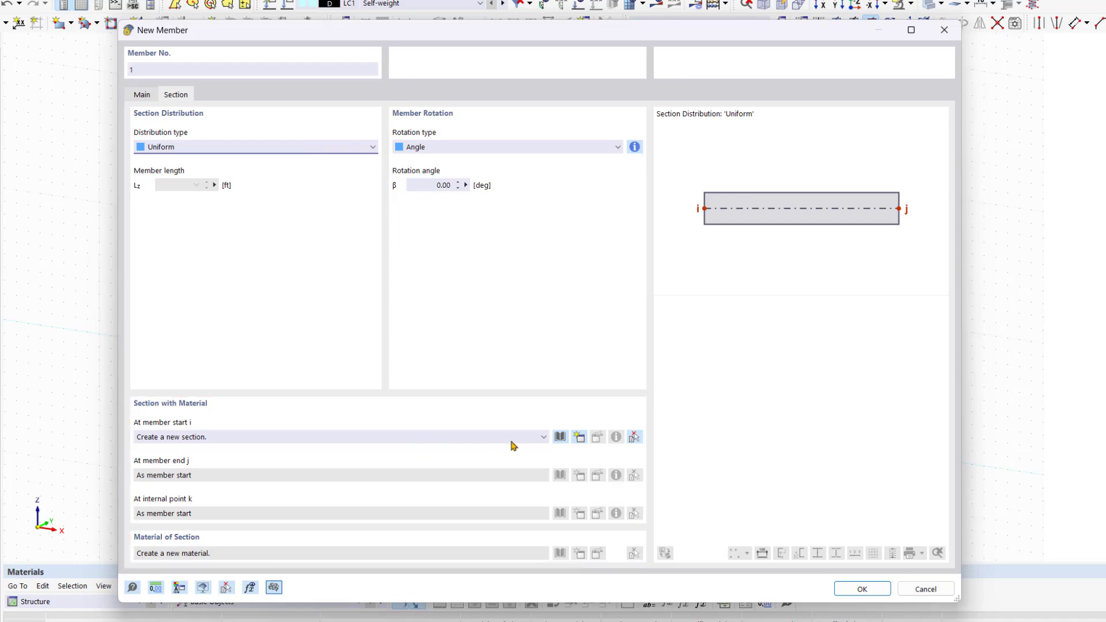
{"action": "left_click", "coordinate": [559, 438]}
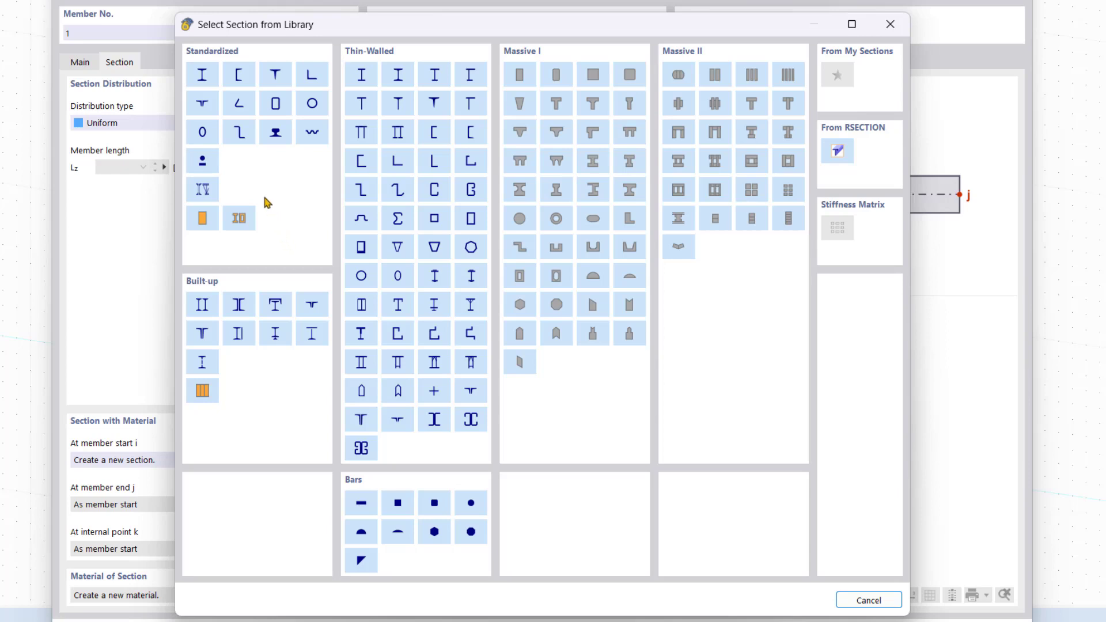
{"action": "left_click", "coordinate": [202, 75]}
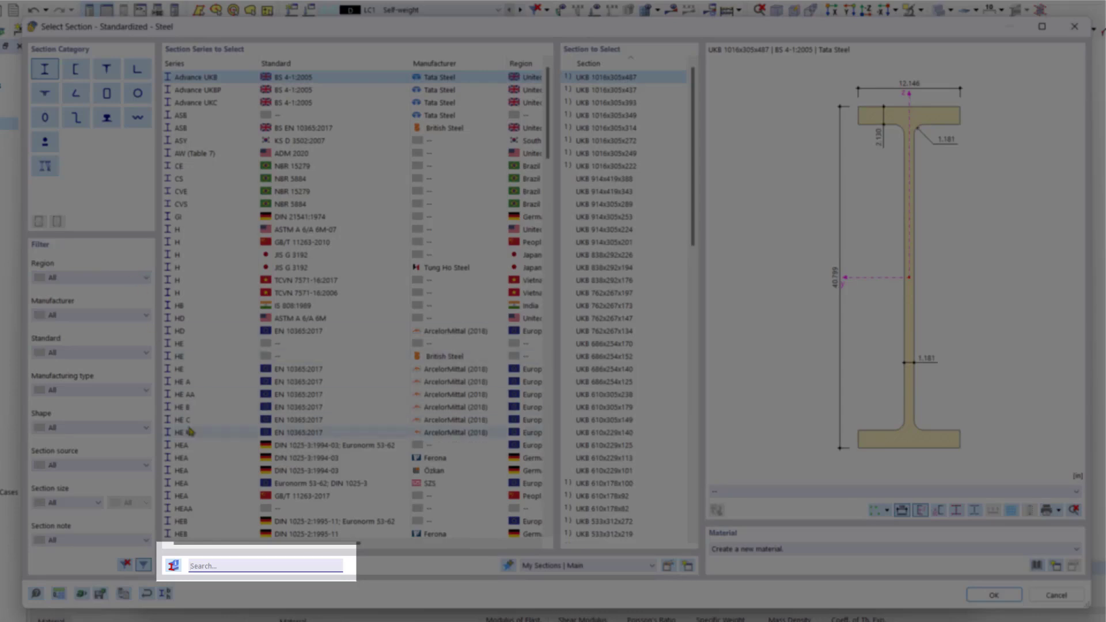
Step: Search the section library for AISC W and select the W 14x38 section from the AISC 15 series
{"action": "left_click", "coordinate": [236, 564]}
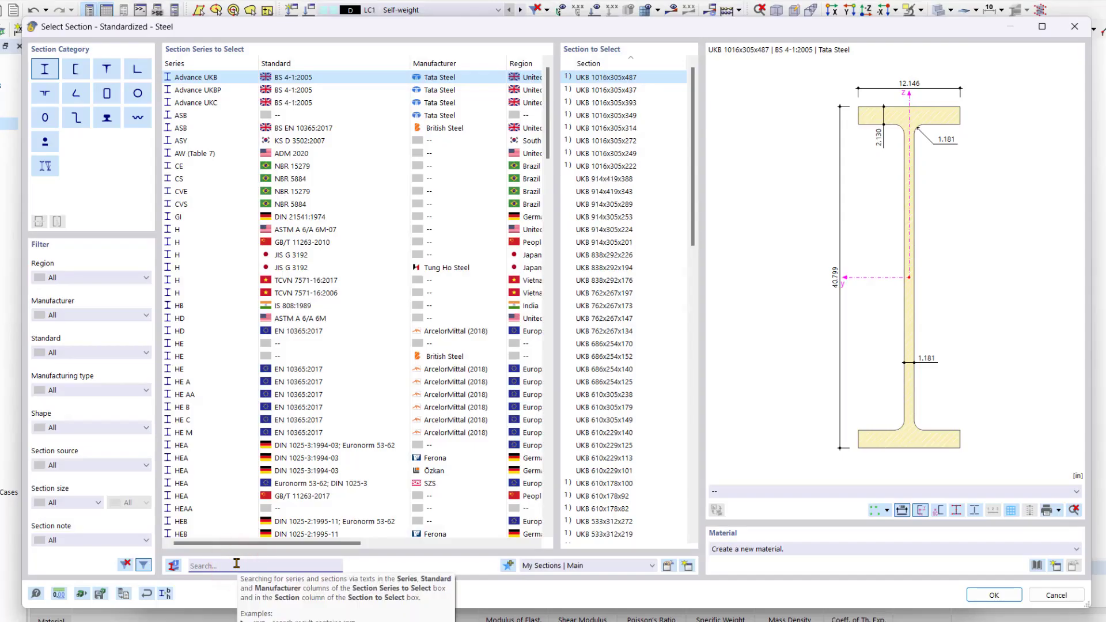
{"action": "type", "text": "AI"}
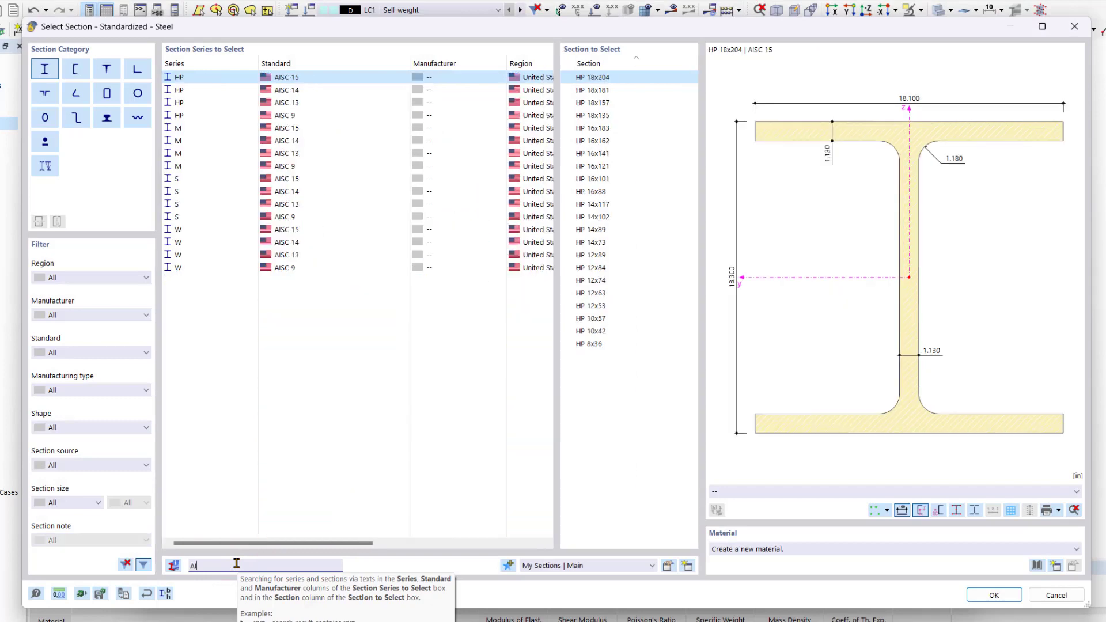
{"action": "type", "text": "SC W"}
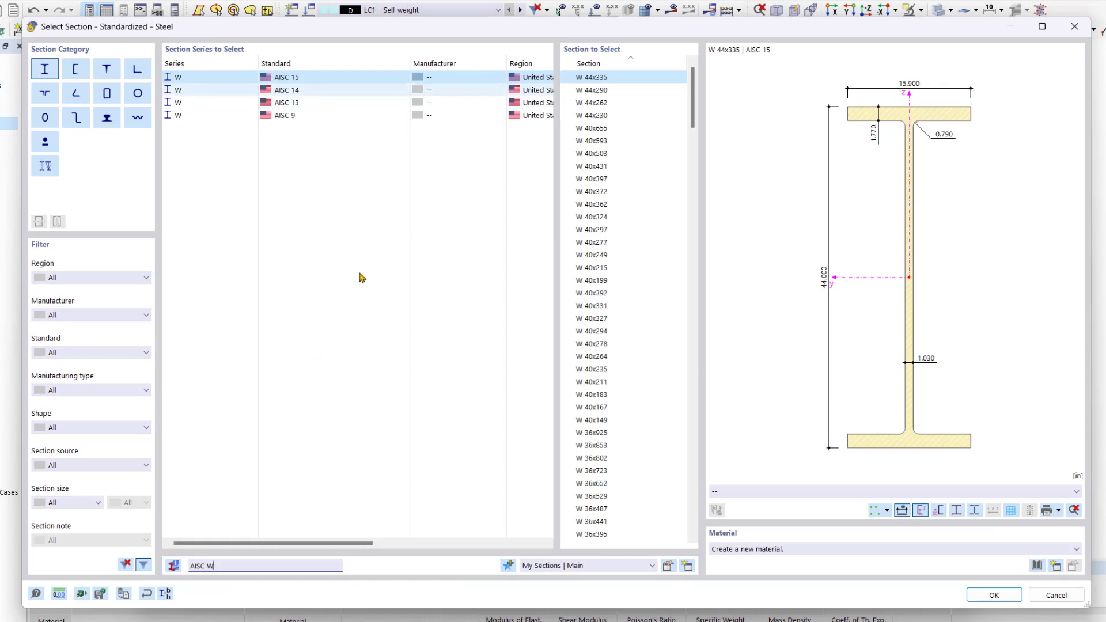
{"action": "scroll", "coordinate": [624, 311], "scroll_direction": "down", "scroll_amount": 14}
{"action": "scroll", "coordinate": [613, 368], "scroll_direction": "down", "scroll_amount": 20}
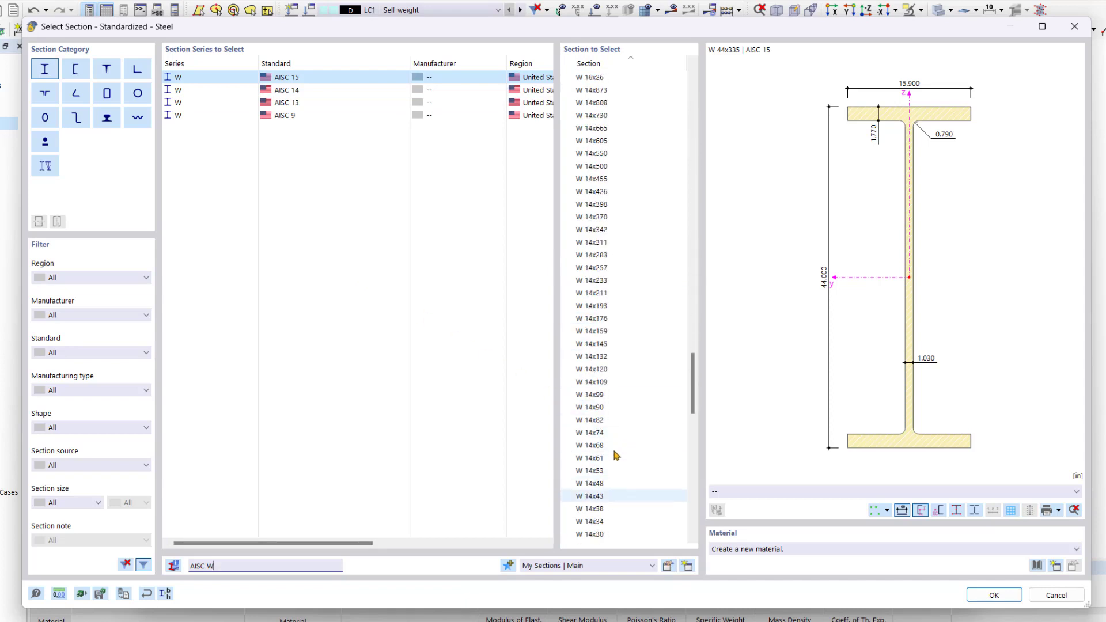
{"action": "left_click", "coordinate": [617, 507]}
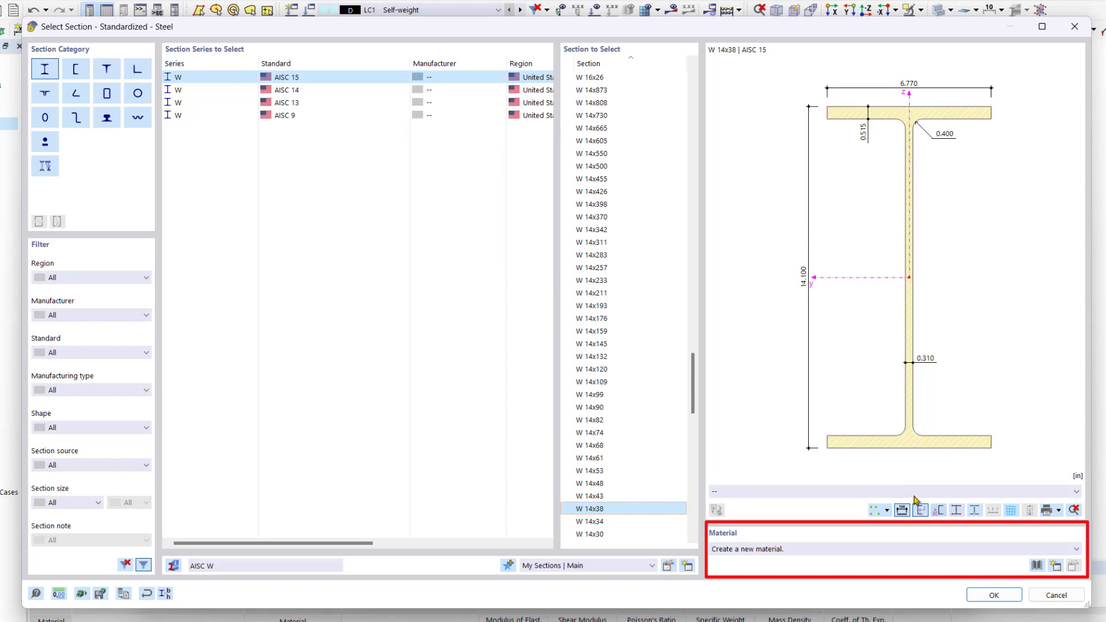
Step: Assign United States A992 steel from the material library to the W 14x38 section
{"action": "left_click", "coordinate": [1035, 566]}
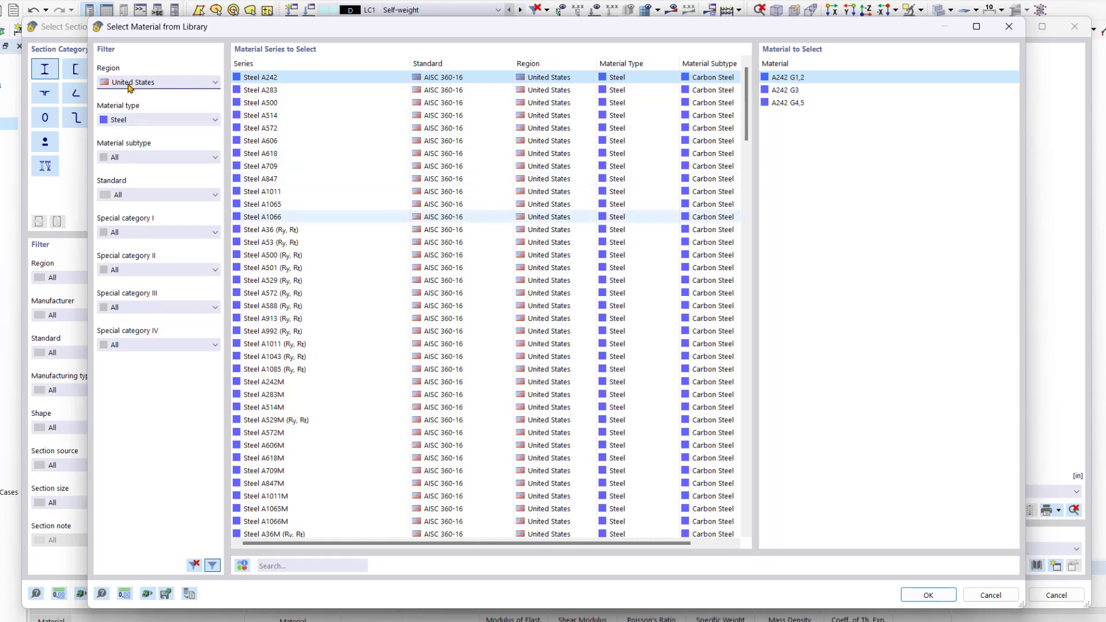
{"action": "left_click", "coordinate": [302, 331]}
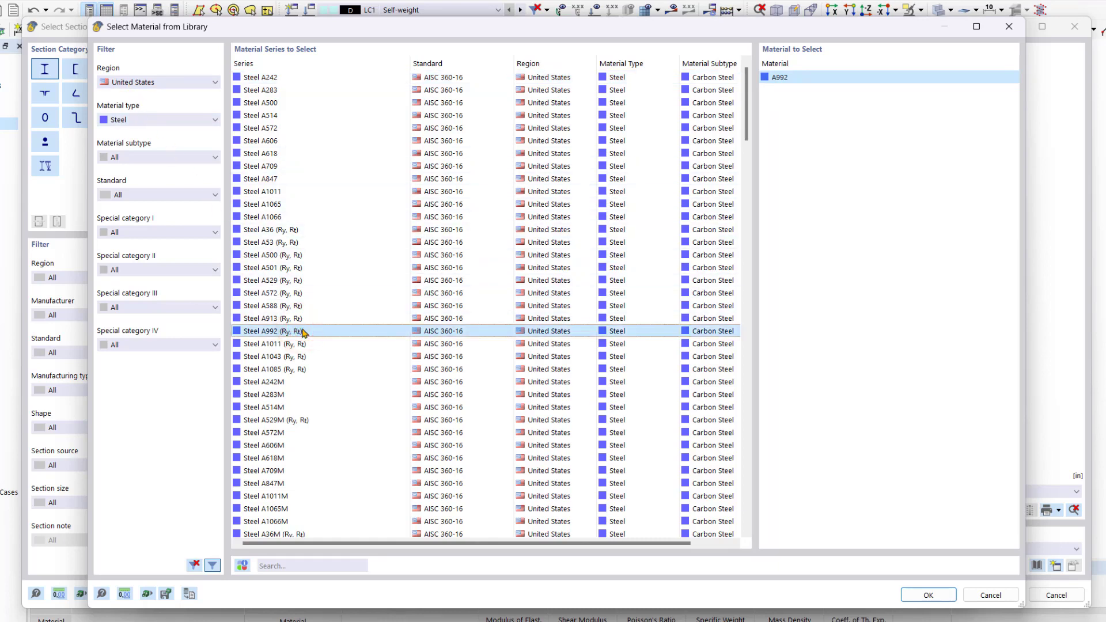
{"action": "left_click", "coordinate": [923, 598]}
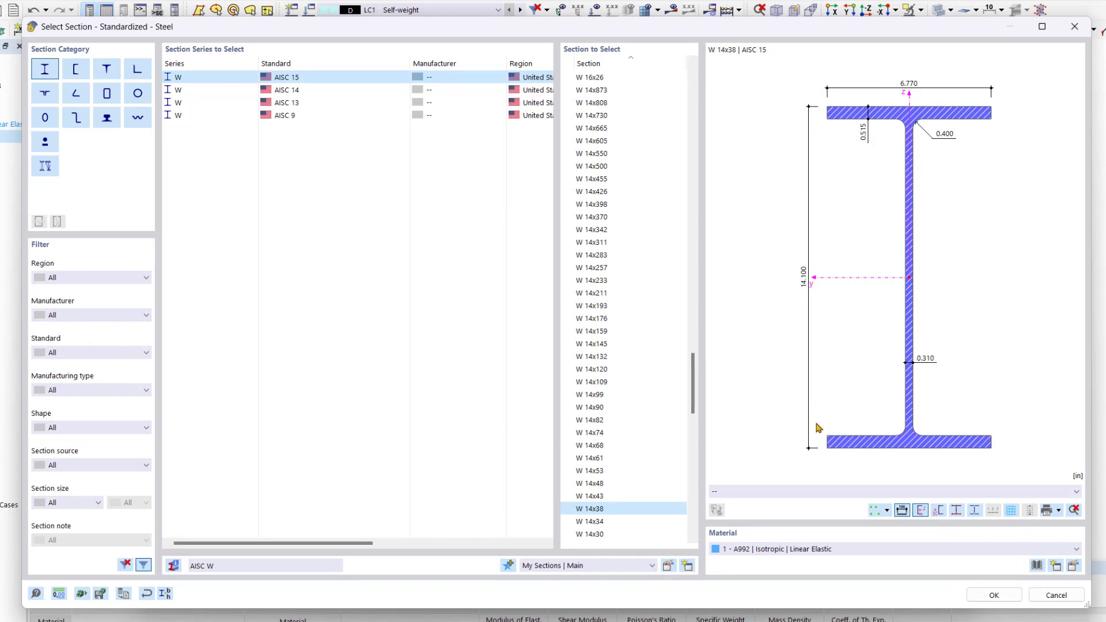
Step: Display the shear center and the TWA statical moments of area about the z-axis for W 14x38, and accept the section
{"action": "left_click", "coordinate": [805, 491]}
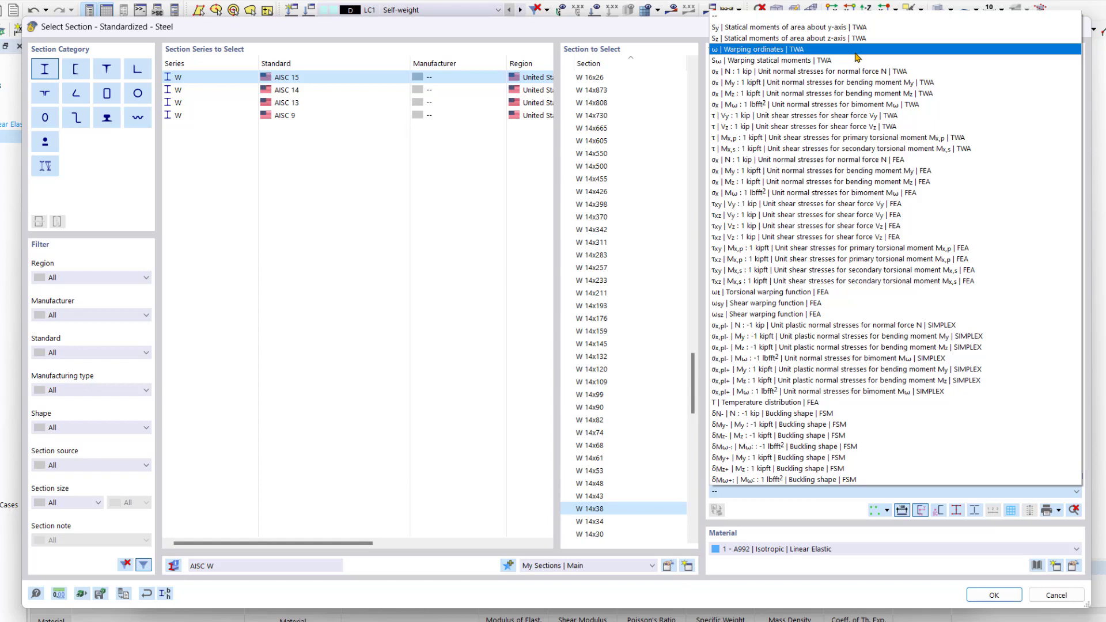
{"action": "left_click", "coordinate": [947, 494]}
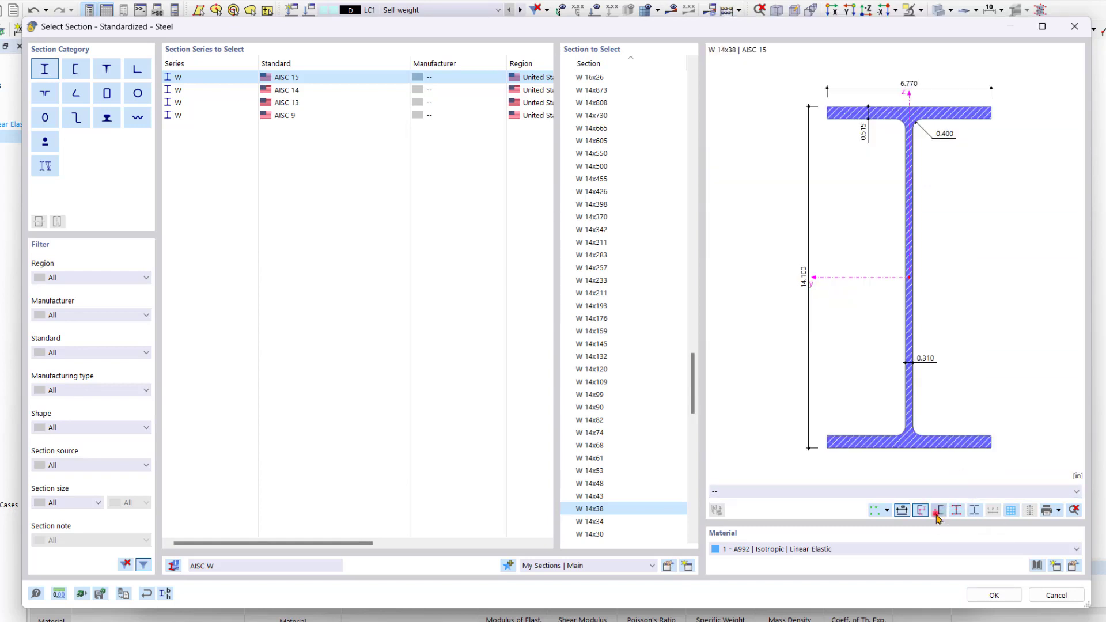
{"action": "left_click", "coordinate": [938, 516]}
{"action": "left_click", "coordinate": [830, 494]}
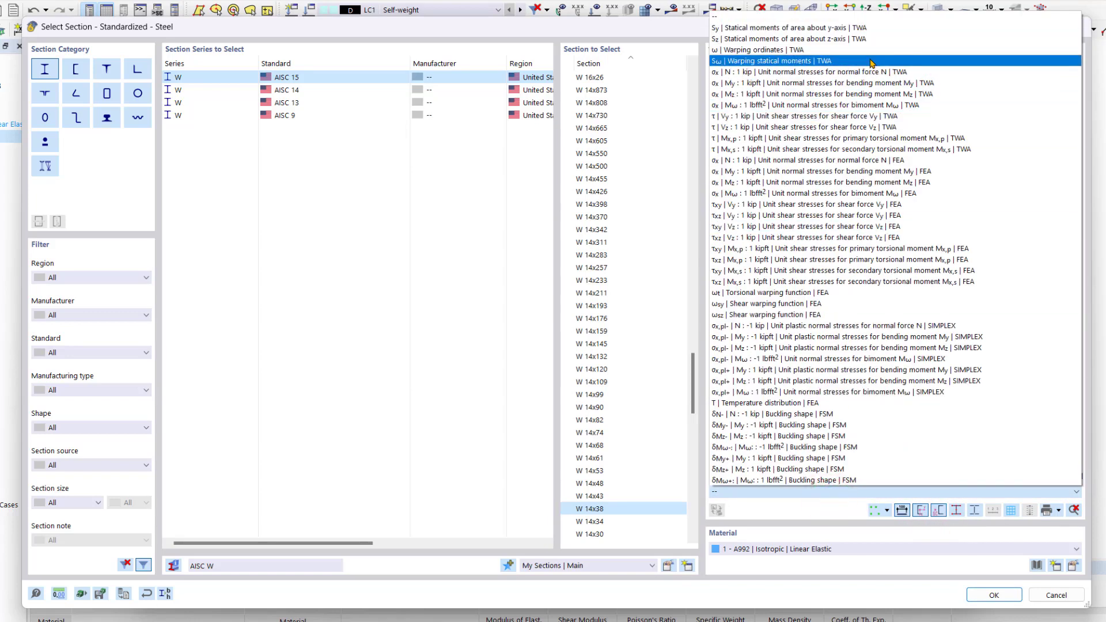
{"action": "left_click", "coordinate": [842, 38]}
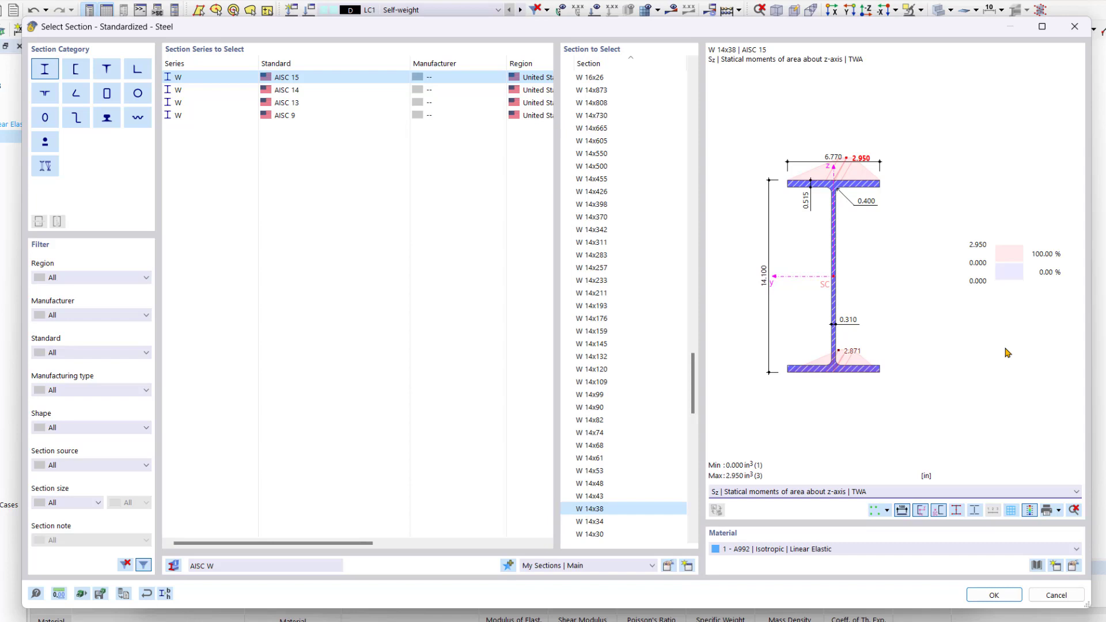
{"action": "left_click", "coordinate": [989, 597]}
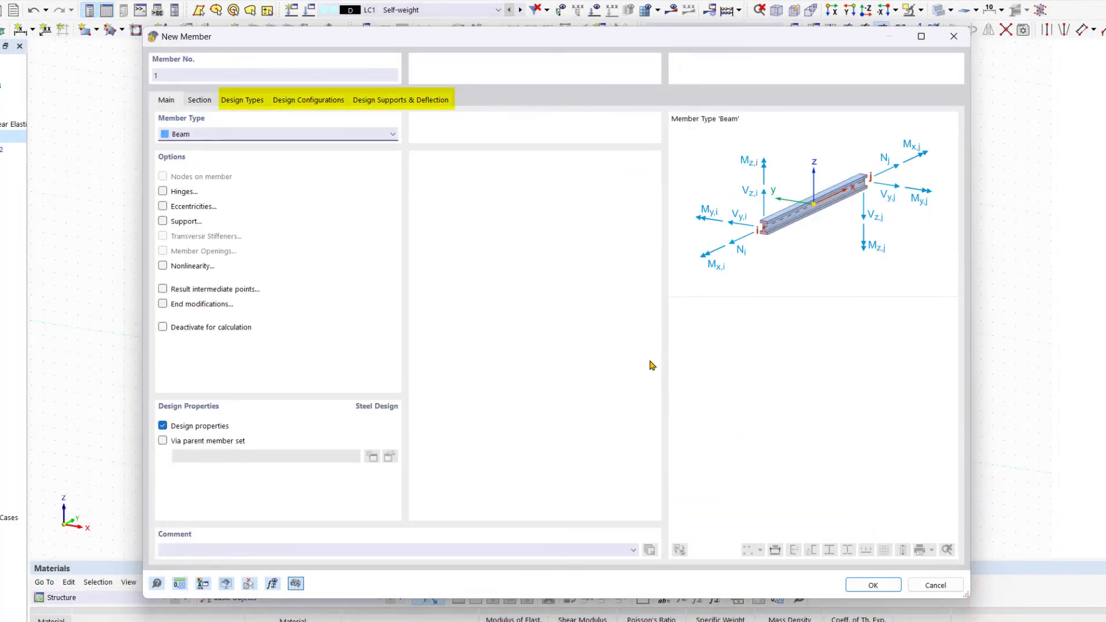
Step: Review the new member's design configurations and its steel design types, and return to its main settings
{"action": "left_click", "coordinate": [314, 103]}
{"action": "left_click", "coordinate": [243, 101]}
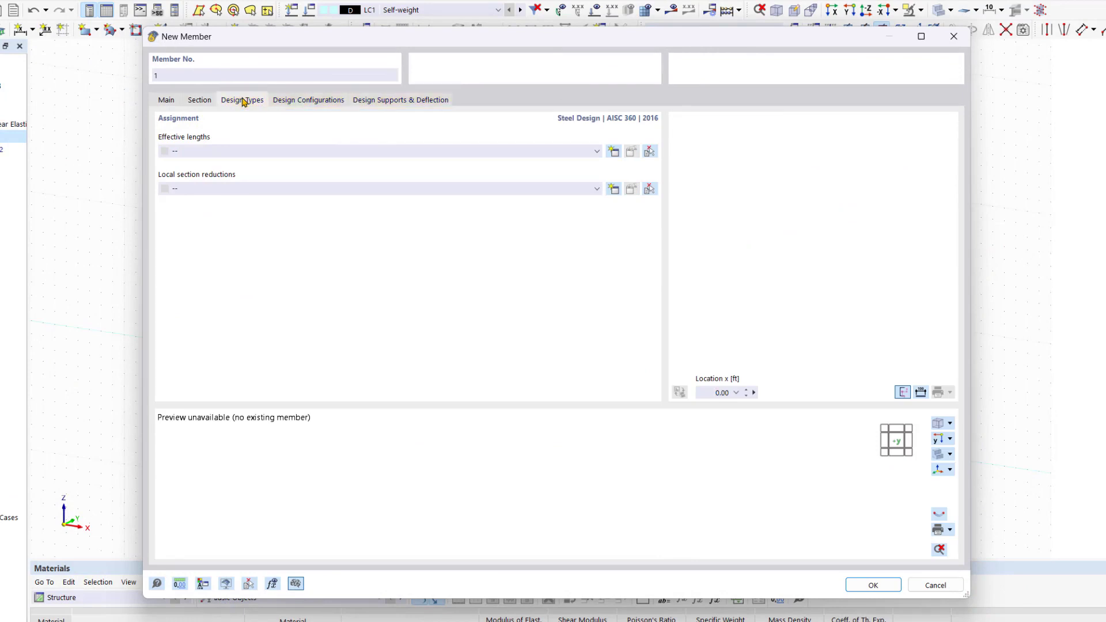
{"action": "left_click", "coordinate": [167, 100]}
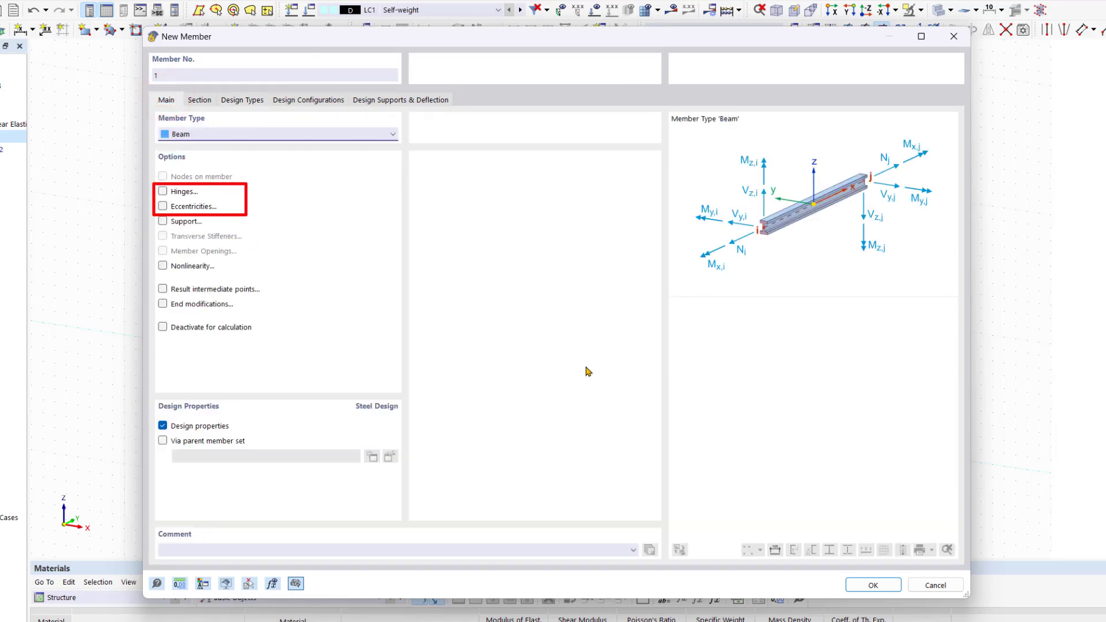
Step: Accept the member definition and place the column from node 1 at the origin up to node 2, ending member placement
{"action": "left_click", "coordinate": [874, 585]}
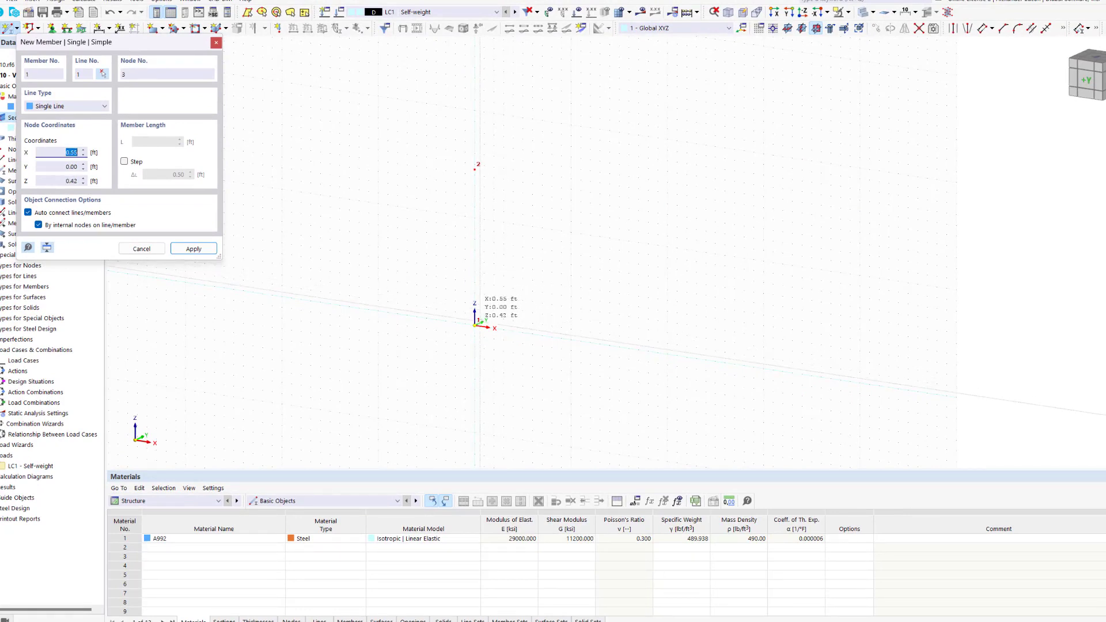
{"action": "left_click", "coordinate": [476, 325]}
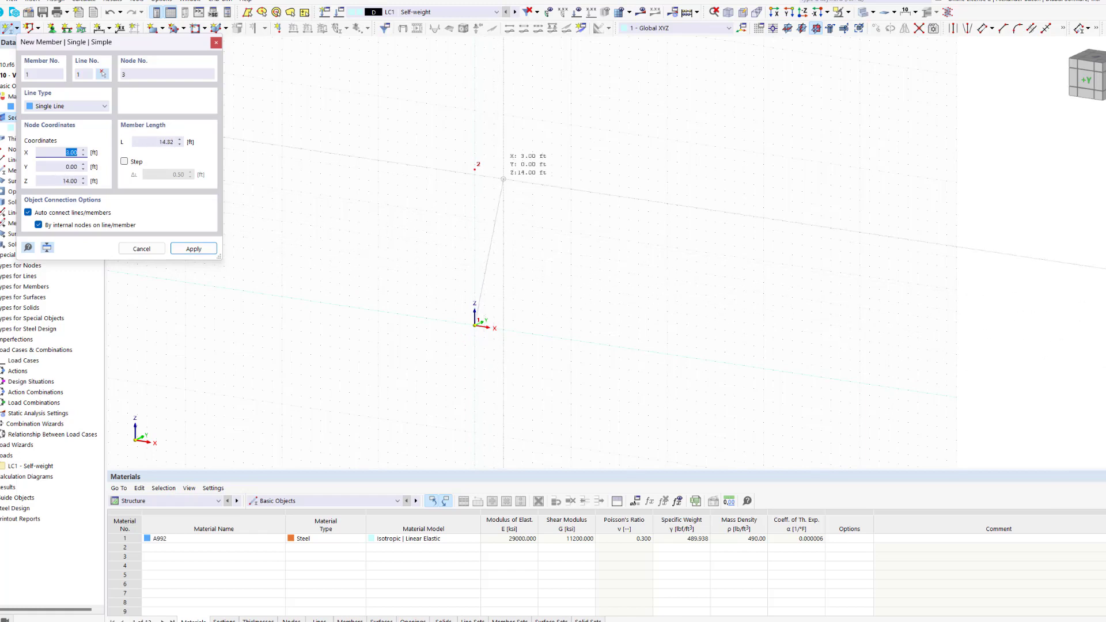
{"action": "left_click", "coordinate": [476, 168]}
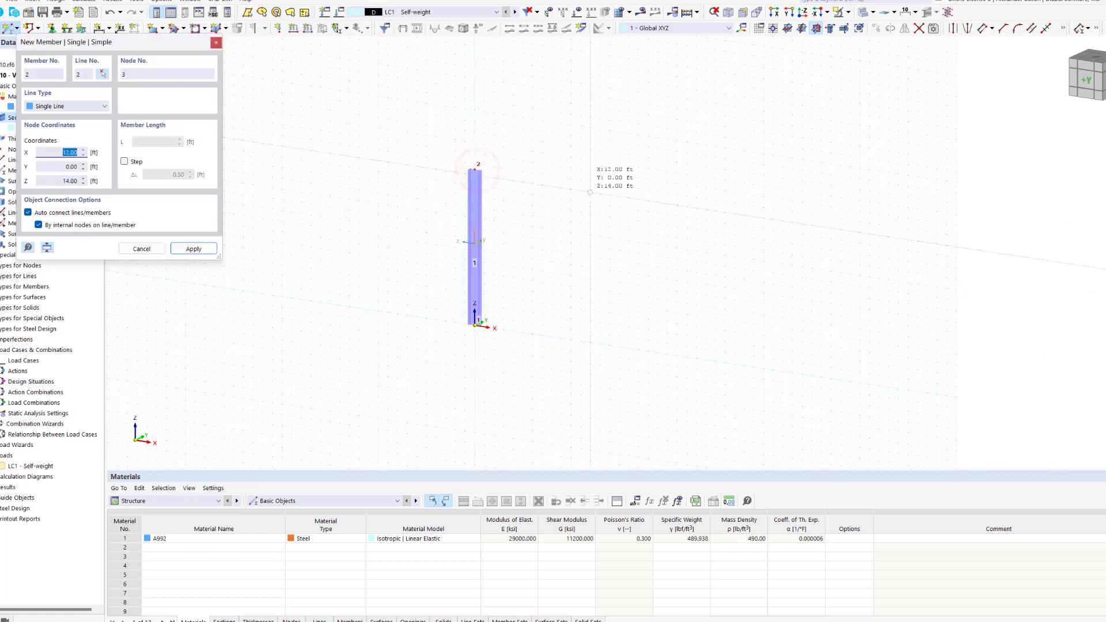
{"action": "right_click", "coordinate": [592, 200]}
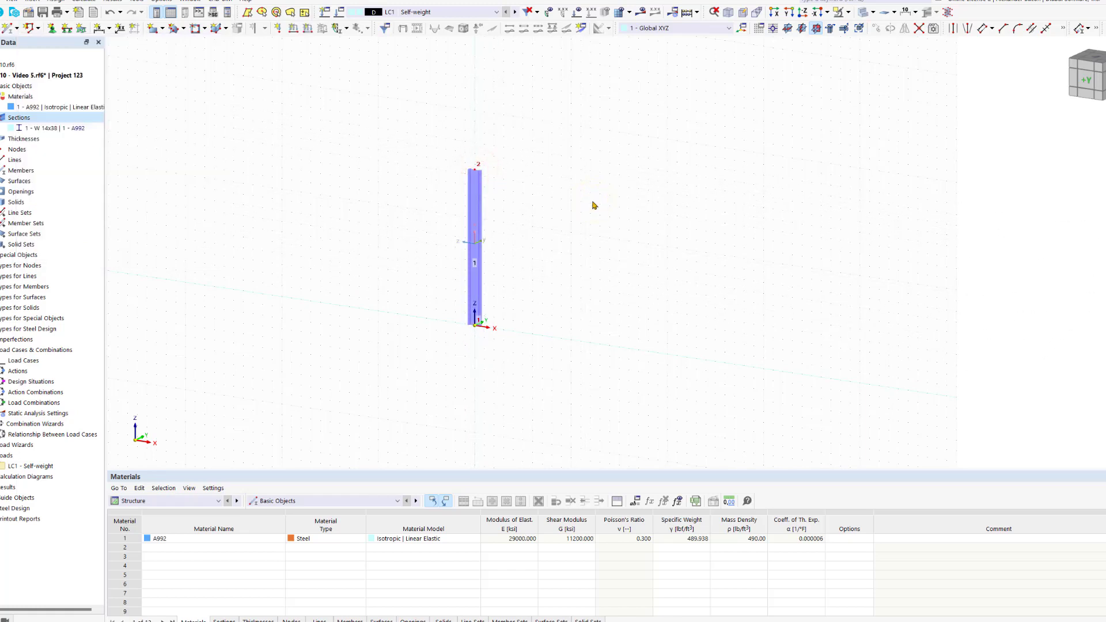